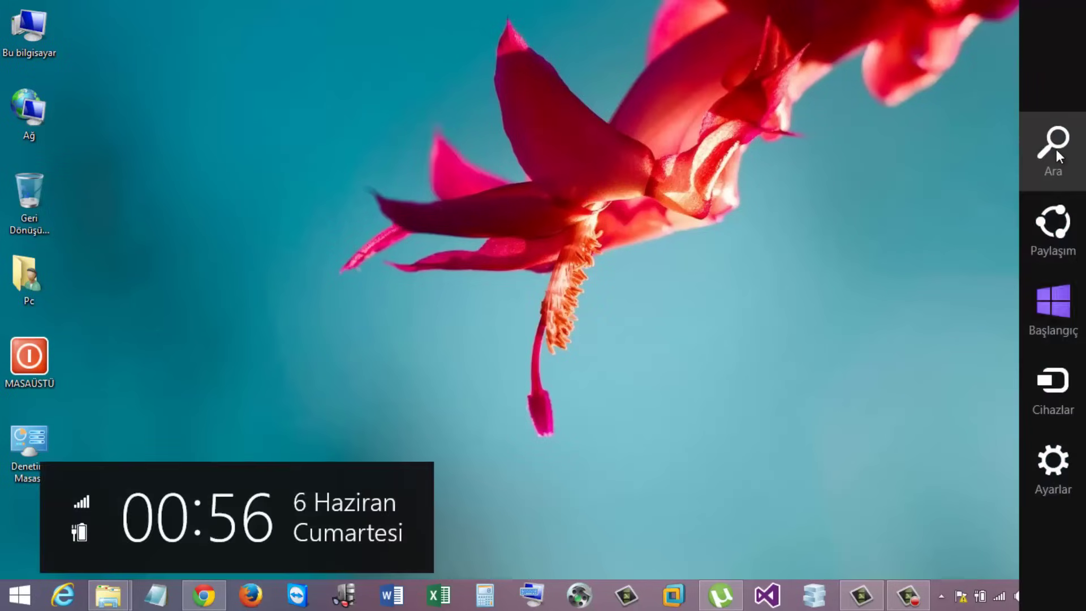
Step: Search the computer for CMD and open the Command Prompt (Komut İstemi)
left_click(1057, 151)
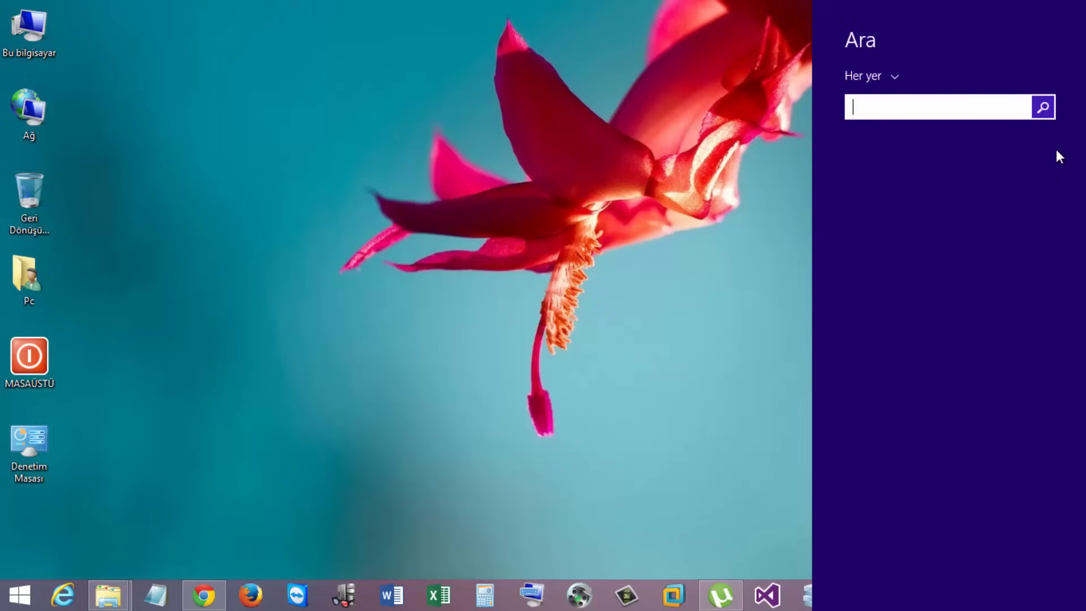
type("CMD")
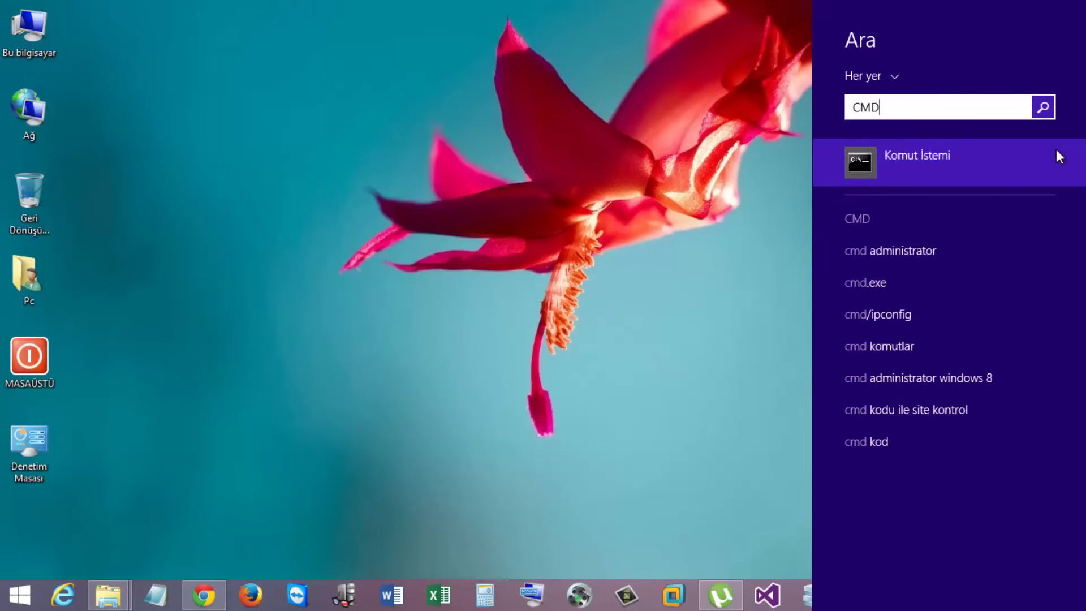
key("Return")
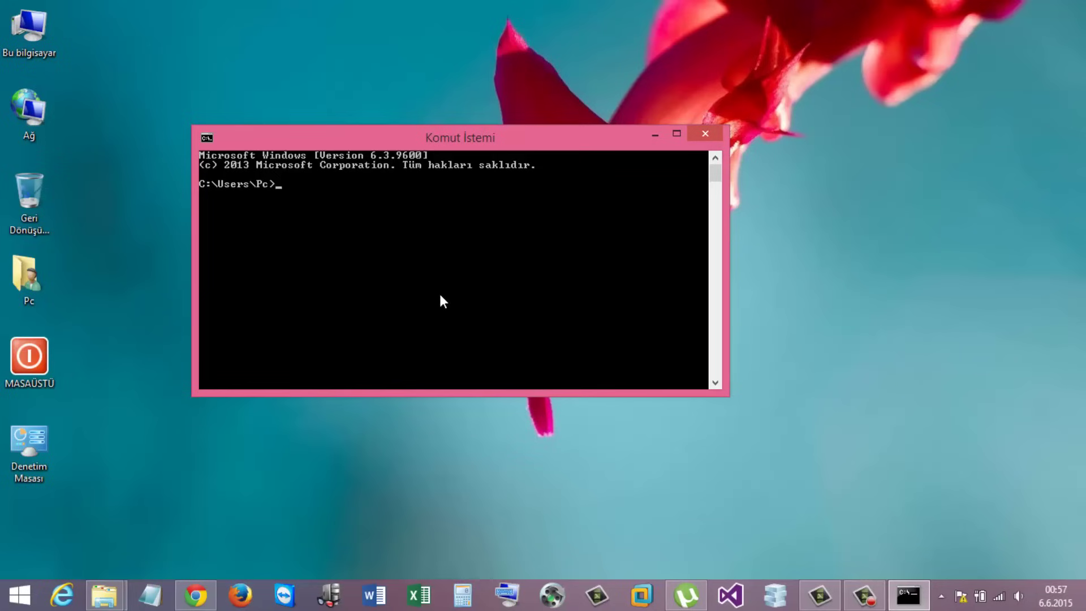
Step: Open Bu bilgisayar, check which drive letter the USB flash drive has, and close the window
left_click(254, 94)
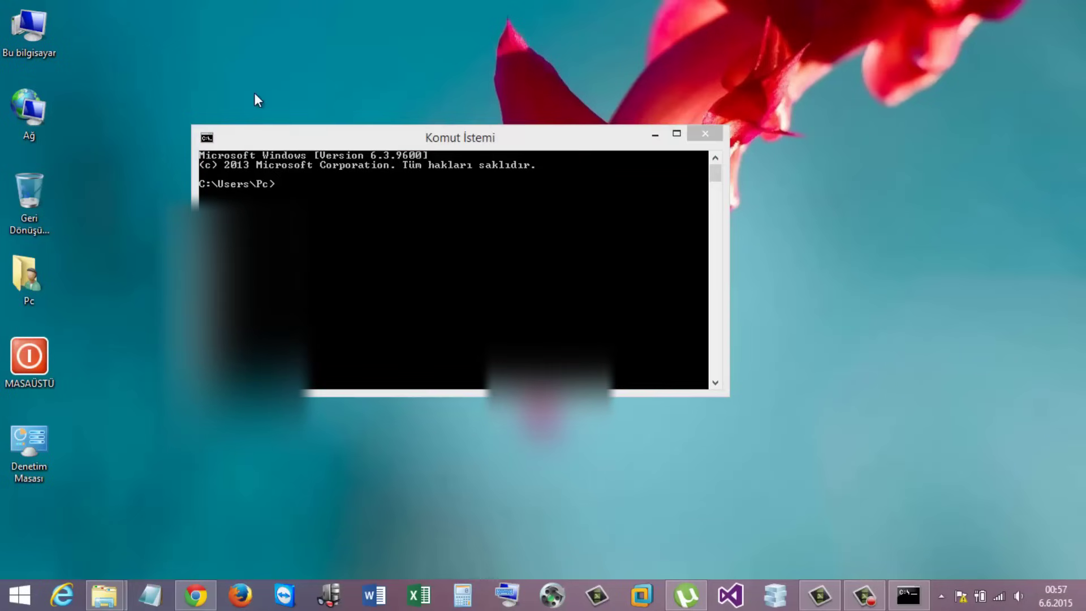
double_click(19, 34)
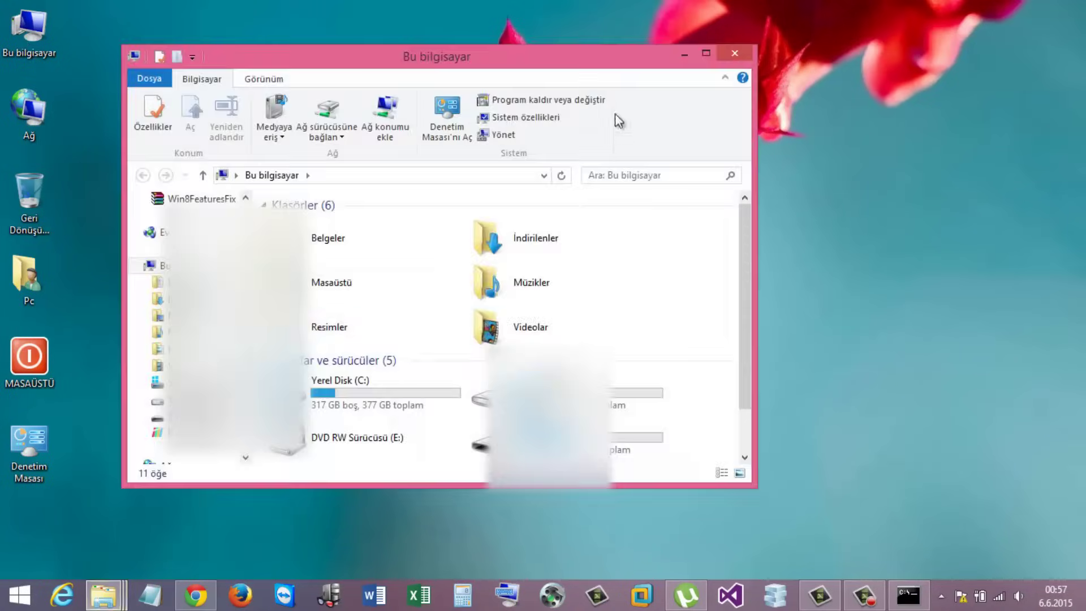
left_click_drag(638, 39, 662, 28)
scroll(792, 339, "down", 1)
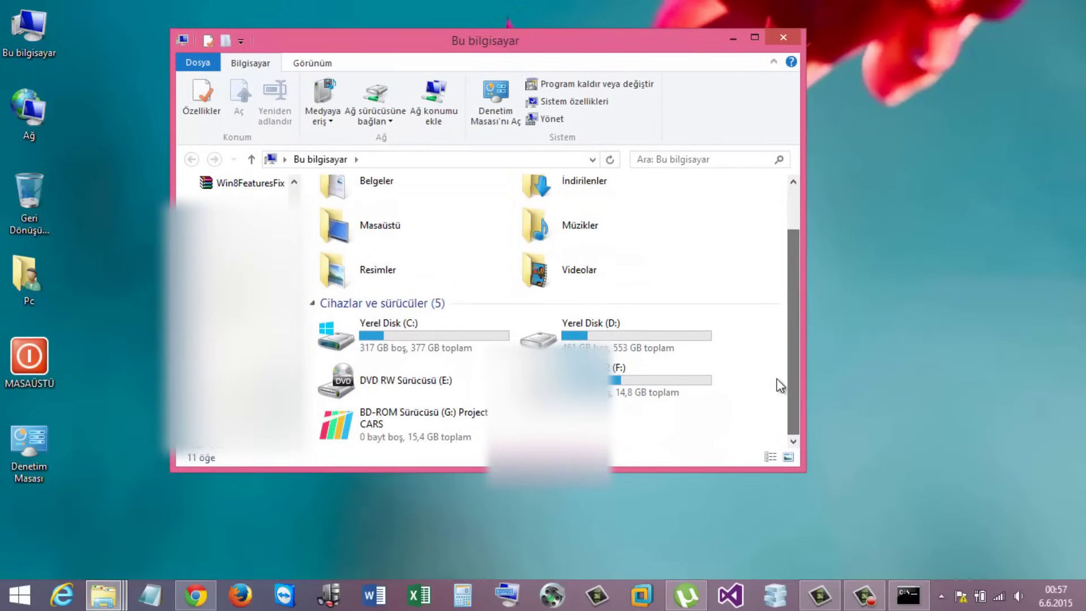
mouse_move(653, 392)
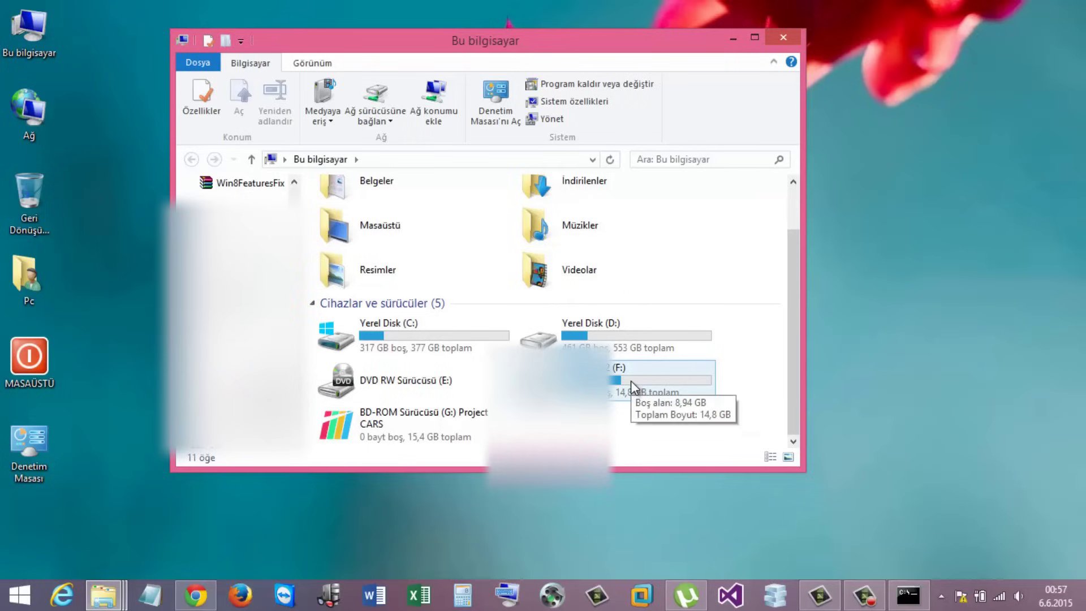
left_click(781, 38)
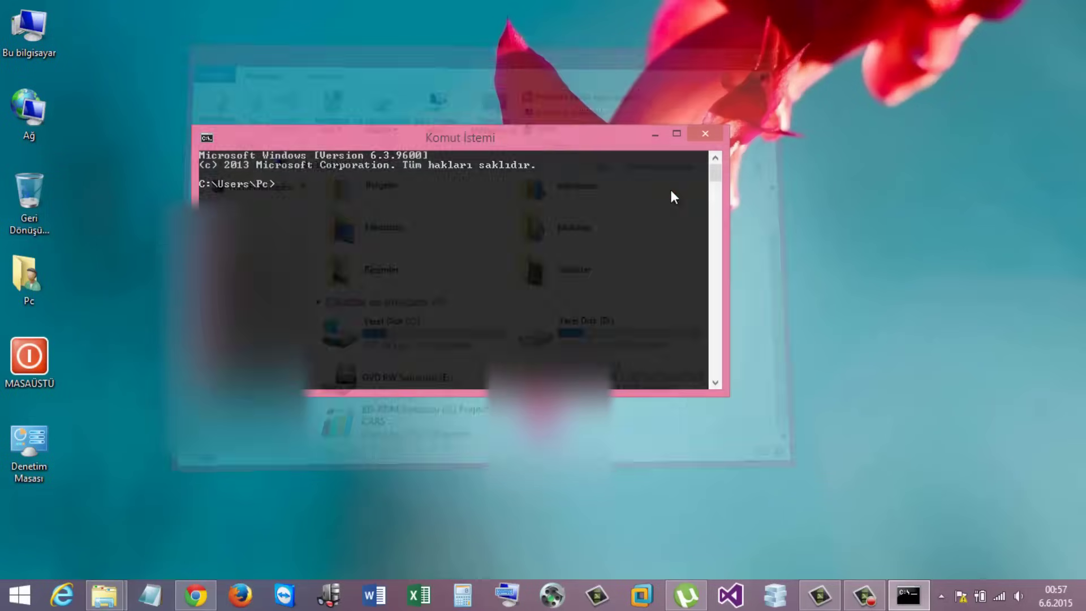
Step: Reposition the Command Prompt window and change its working drive to f:
left_click_drag(542, 134, 664, 96)
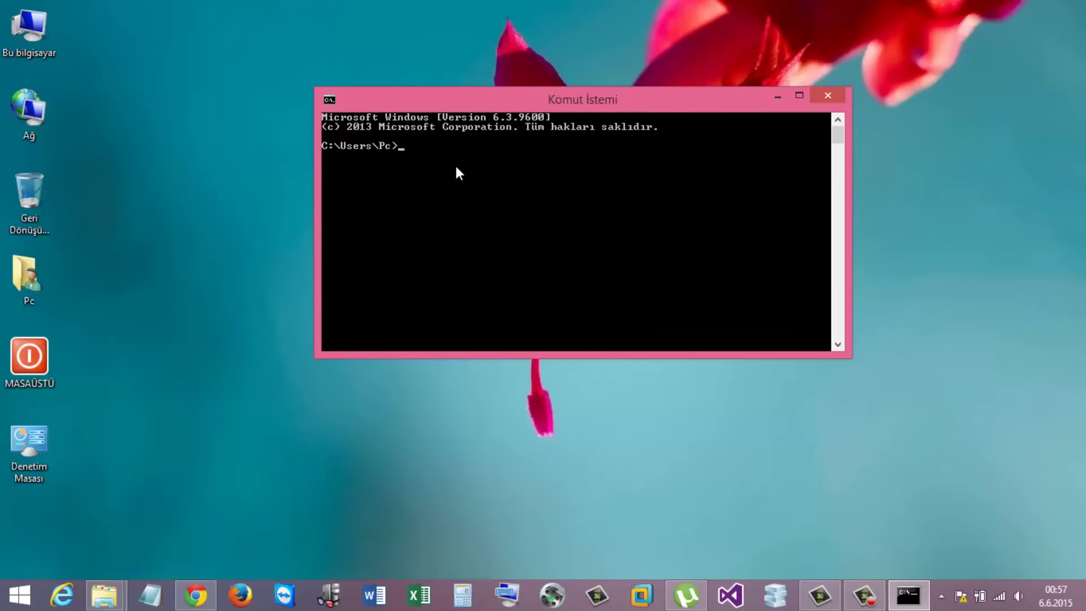
type("f:")
key("Return")
left_click(226, 390)
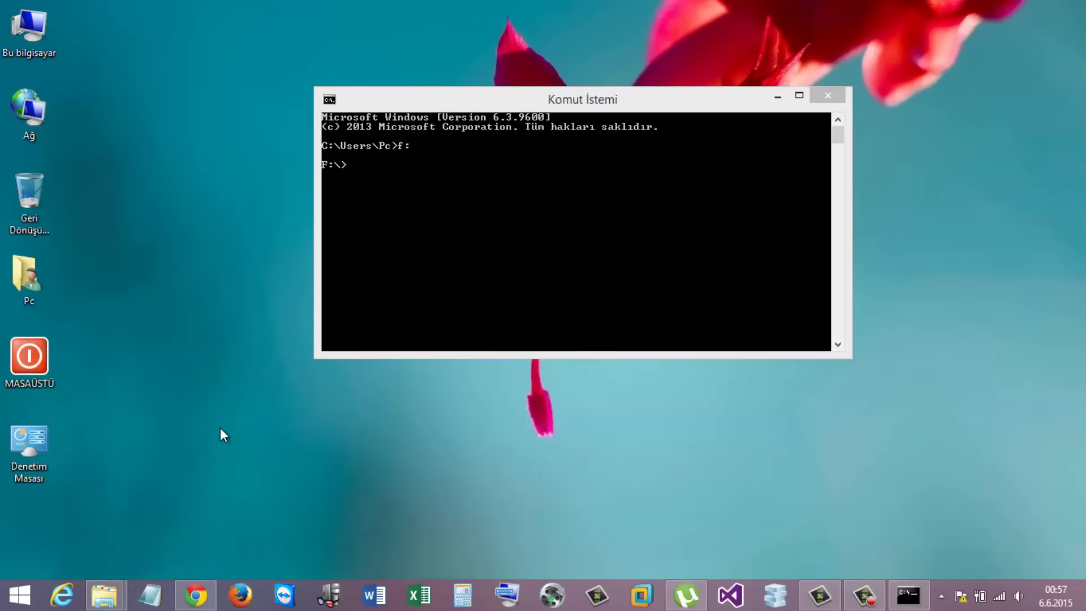
Step: Switch to Chrome and copy the command attrib /s /d -r -a -s -h from the solution list in the USB article
left_click(196, 596)
scroll(243, 413, "up", 2)
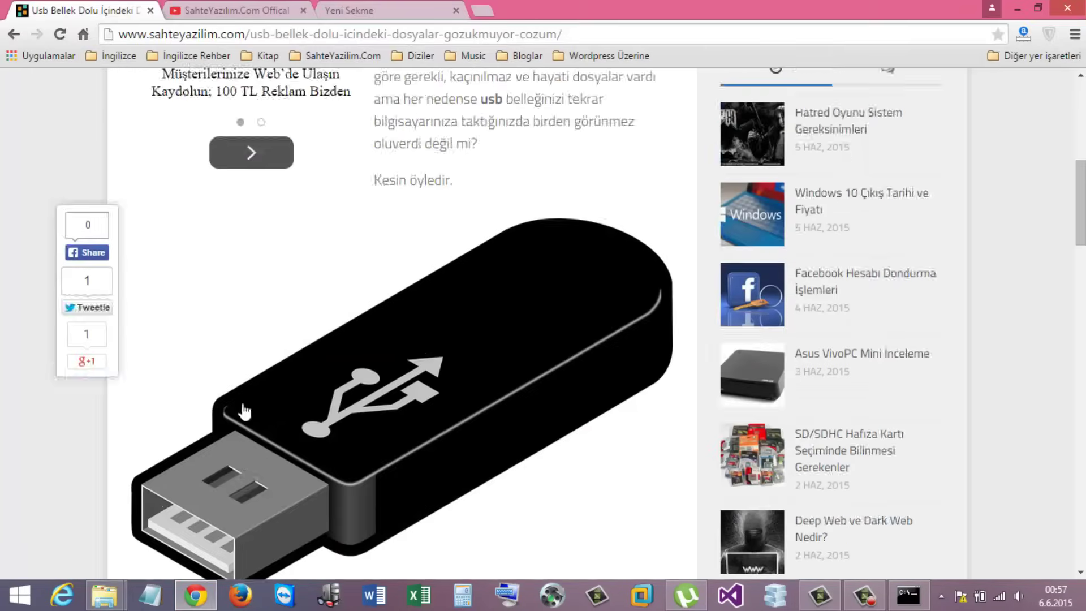
scroll(243, 418, "down", 5)
scroll(243, 420, "down", 4)
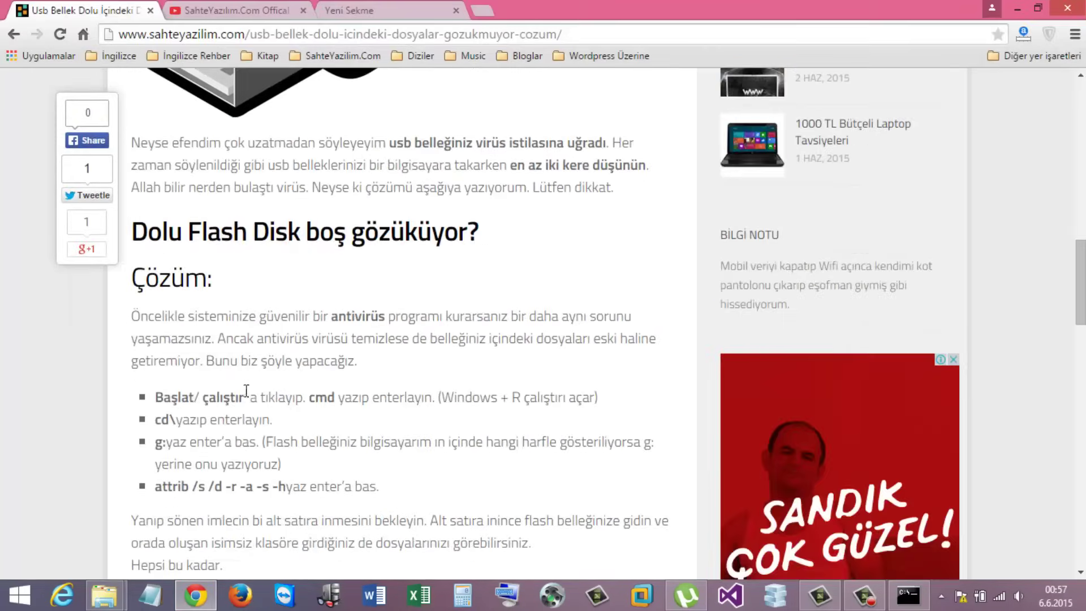
scroll(308, 386, "down", 3)
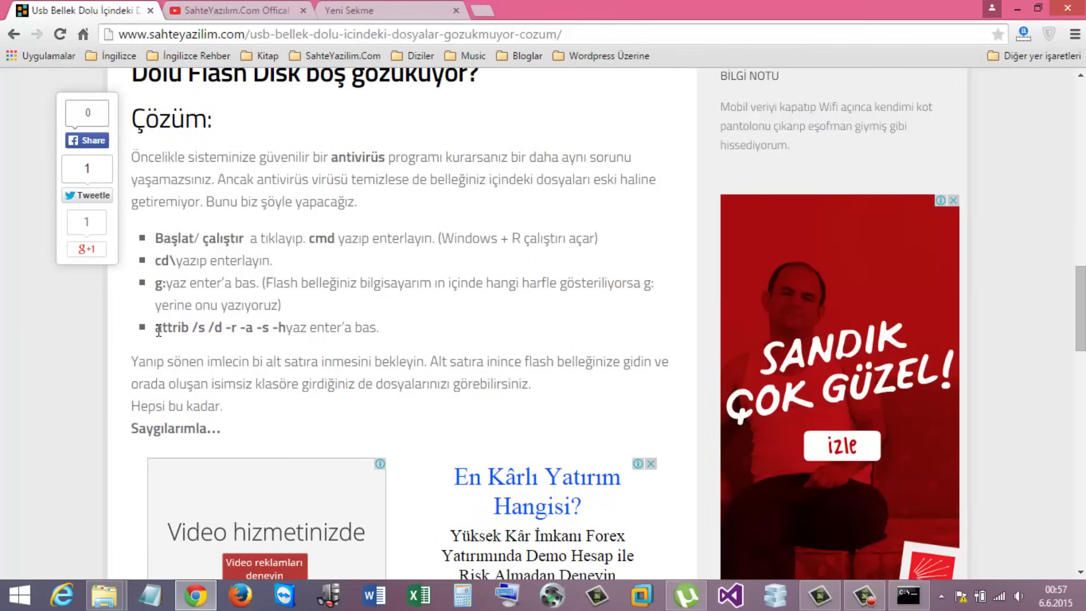
left_click_drag(156, 333, 287, 332)
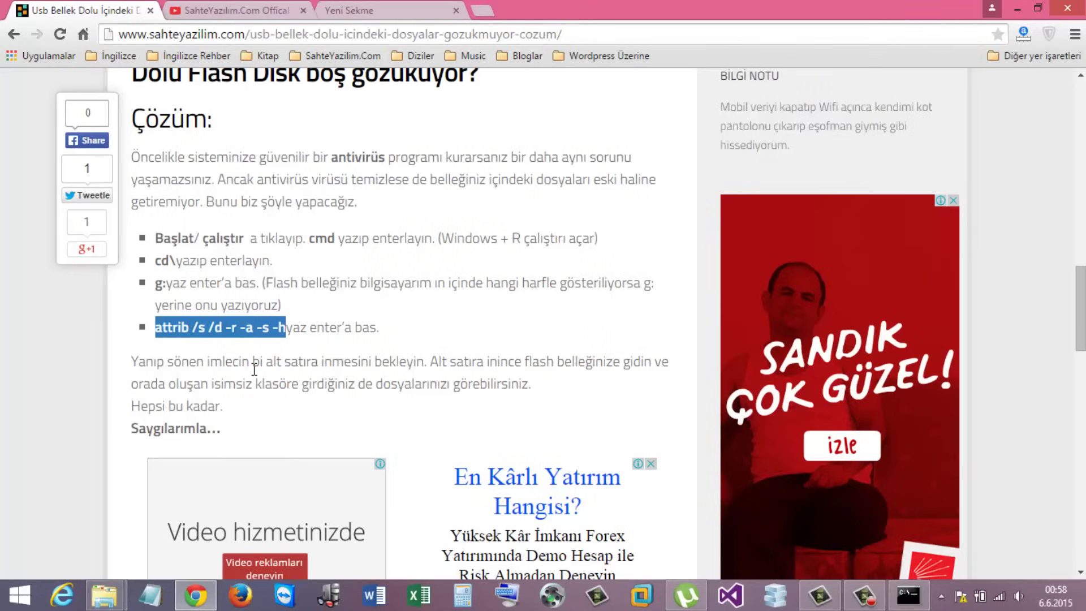
right_click(245, 331)
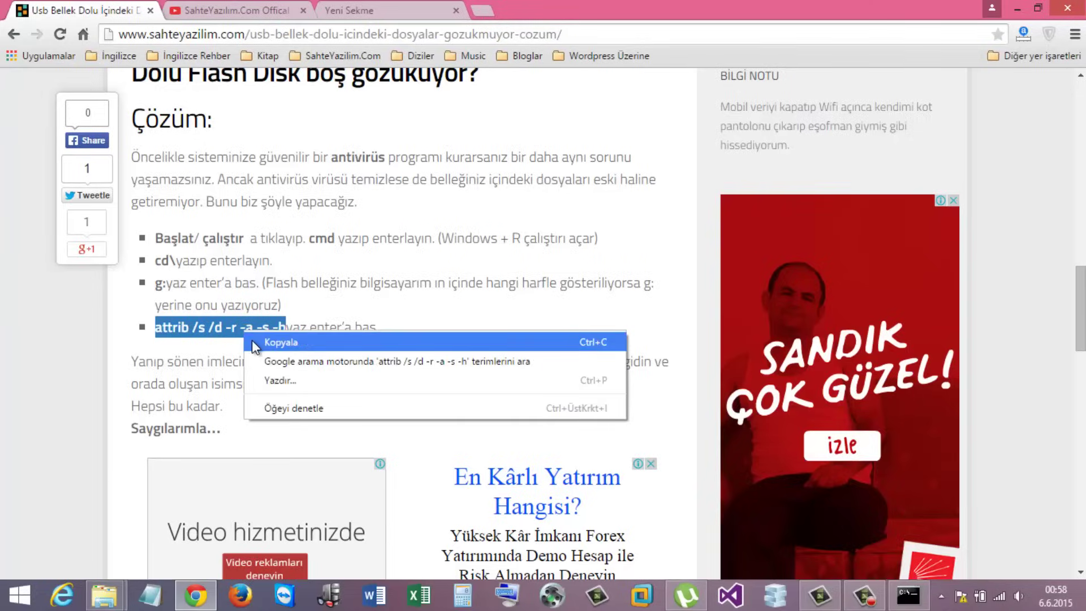
left_click(253, 341)
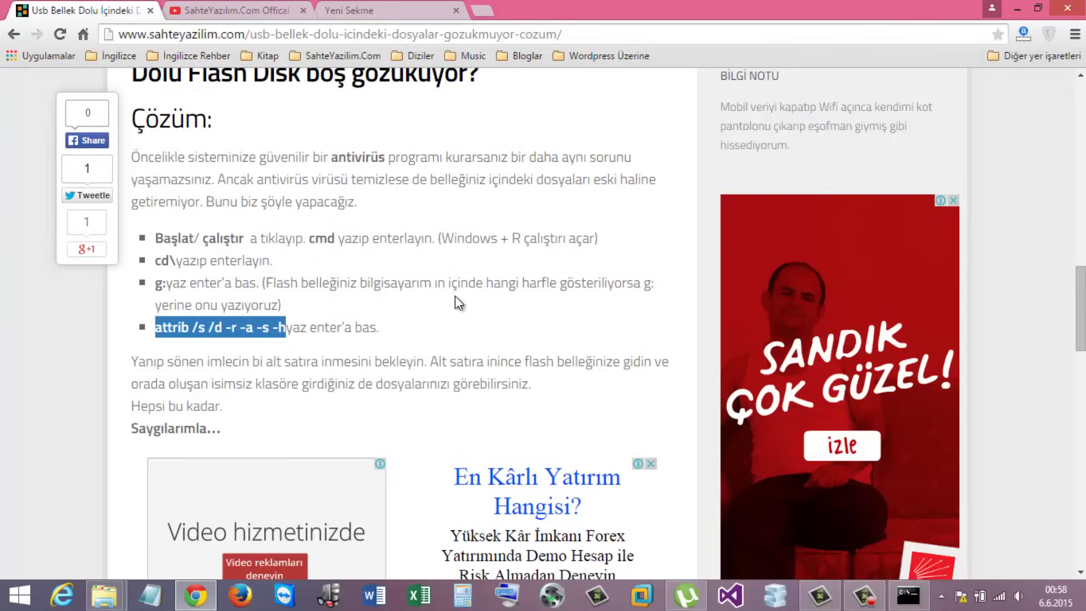
Step: Return to the Command Prompt, paste attrib /s /d -r -a -s -h at the F:\ prompt and run it
left_click(1024, 10)
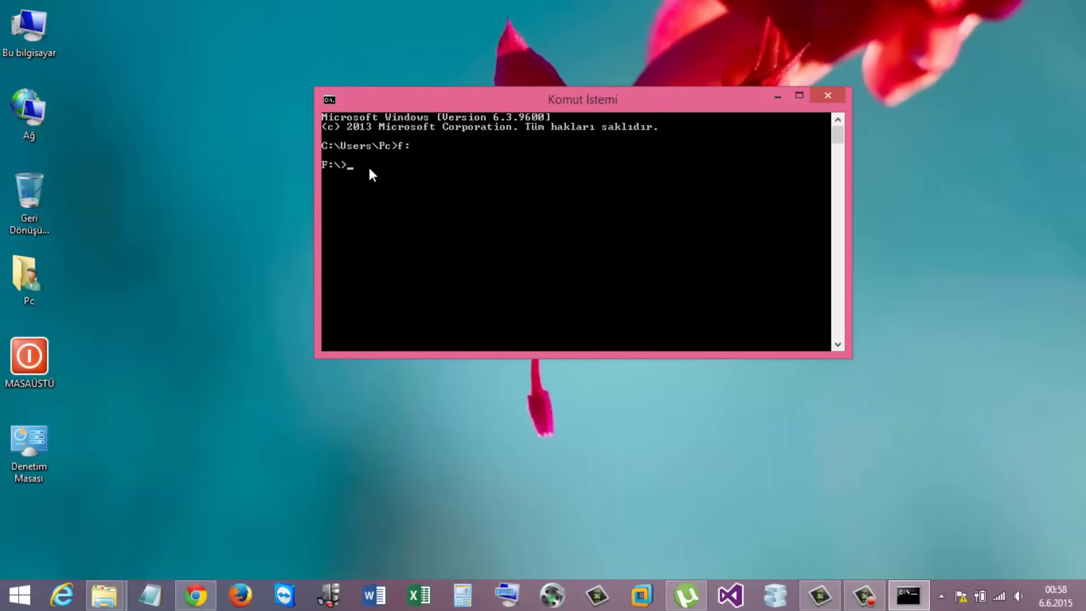
right_click(368, 167)
left_click(391, 213)
key("Return")
Step: Open the F: drive, examine the contents of its unnamed folder, and return to the drive's root
double_click(25, 31)
left_click(614, 423)
double_click(615, 424)
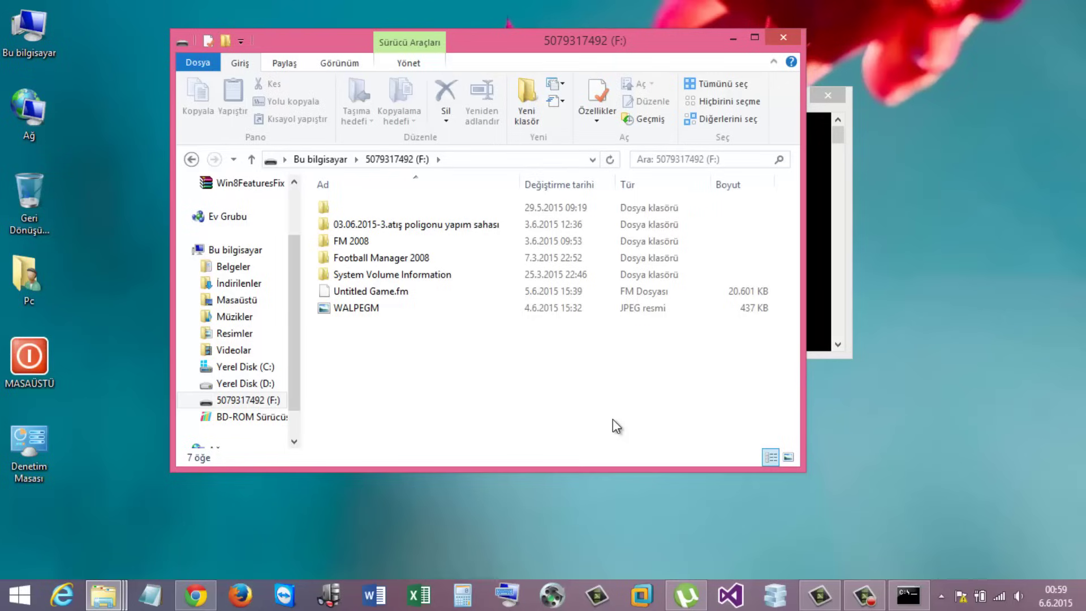
left_click(328, 208)
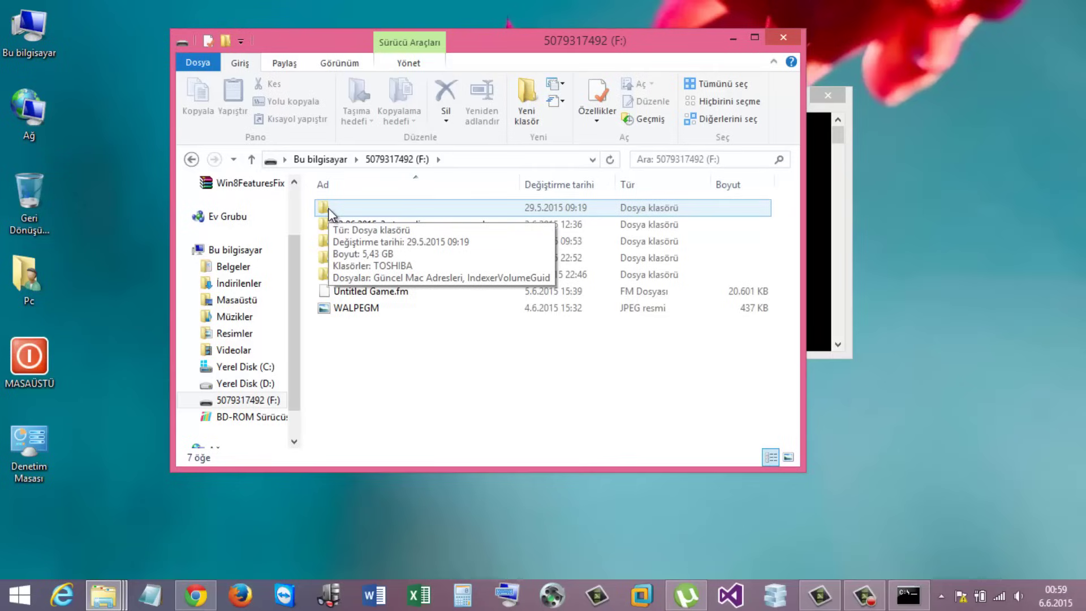
double_click(329, 209)
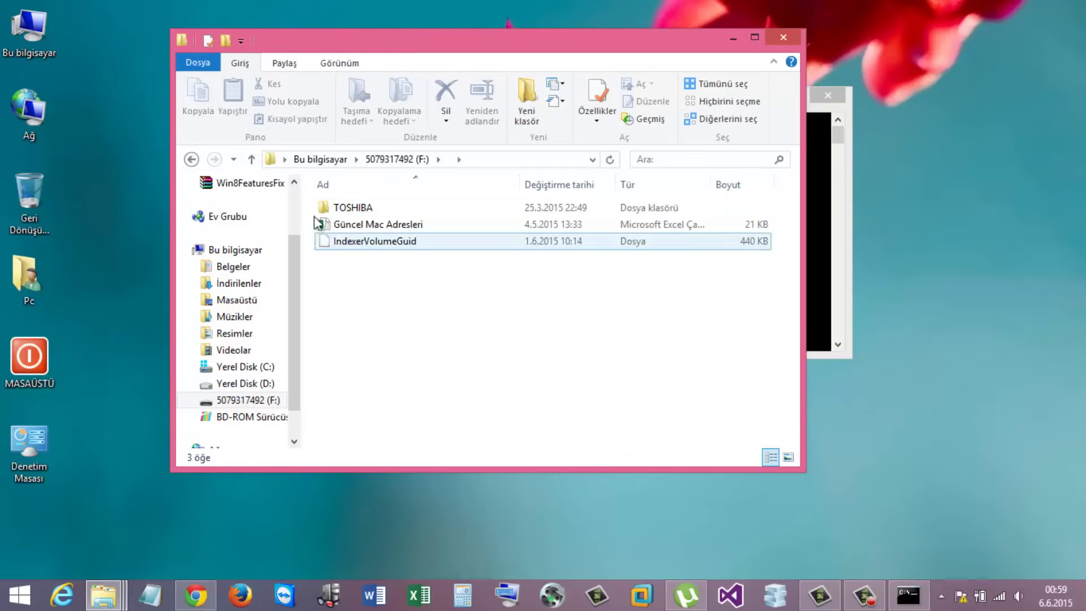
left_click(191, 159)
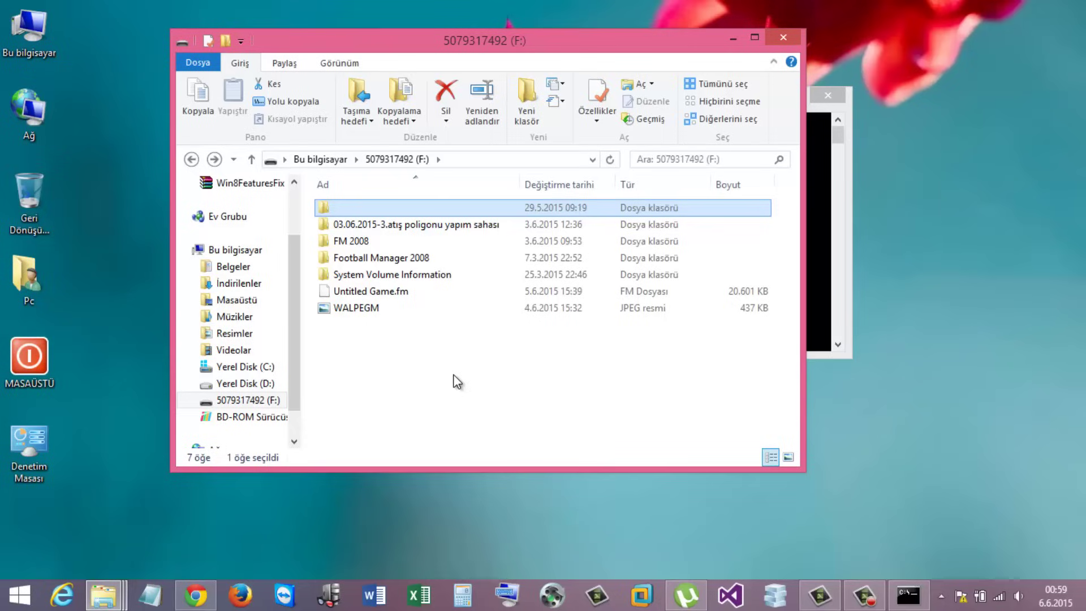
double_click(325, 209)
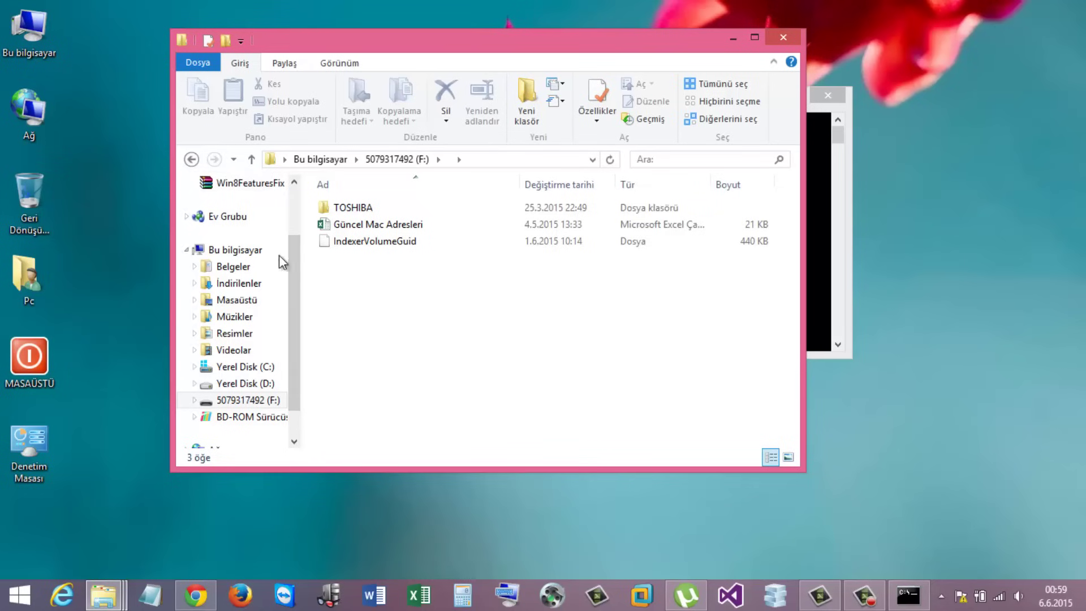
left_click(191, 160)
Step: Create a new folder on the desktop and keep the default name Yeni klasör
right_click(926, 320)
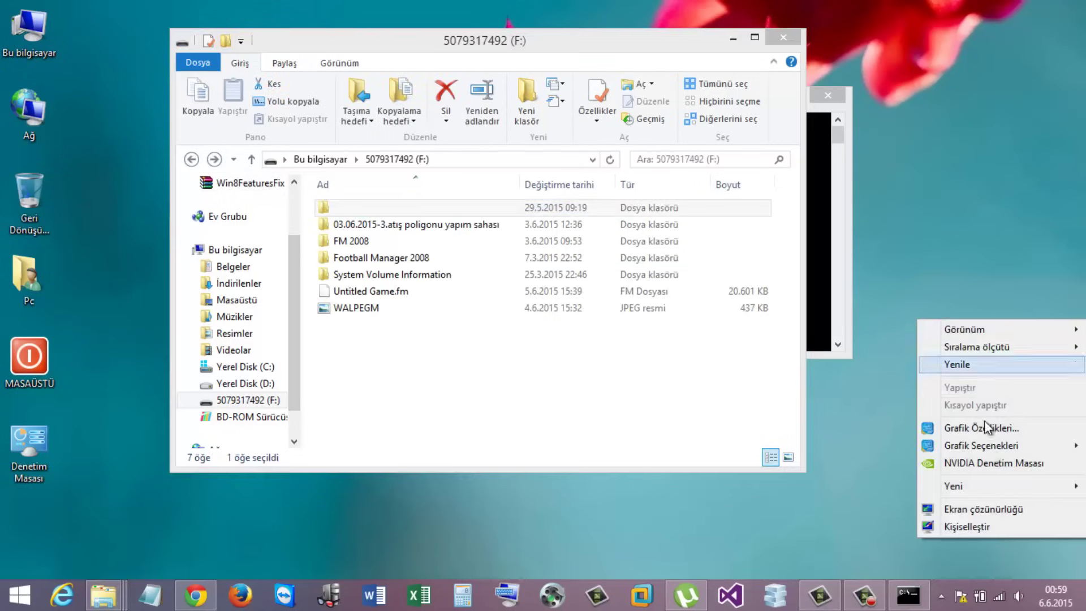
mouse_move(962, 486)
left_click(820, 268)
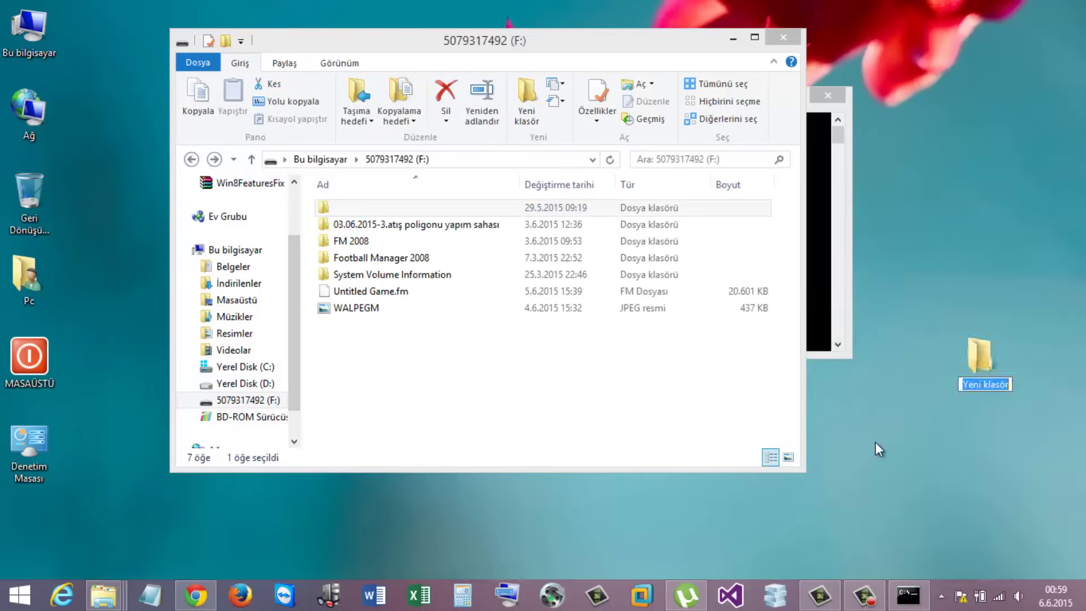
key("Return")
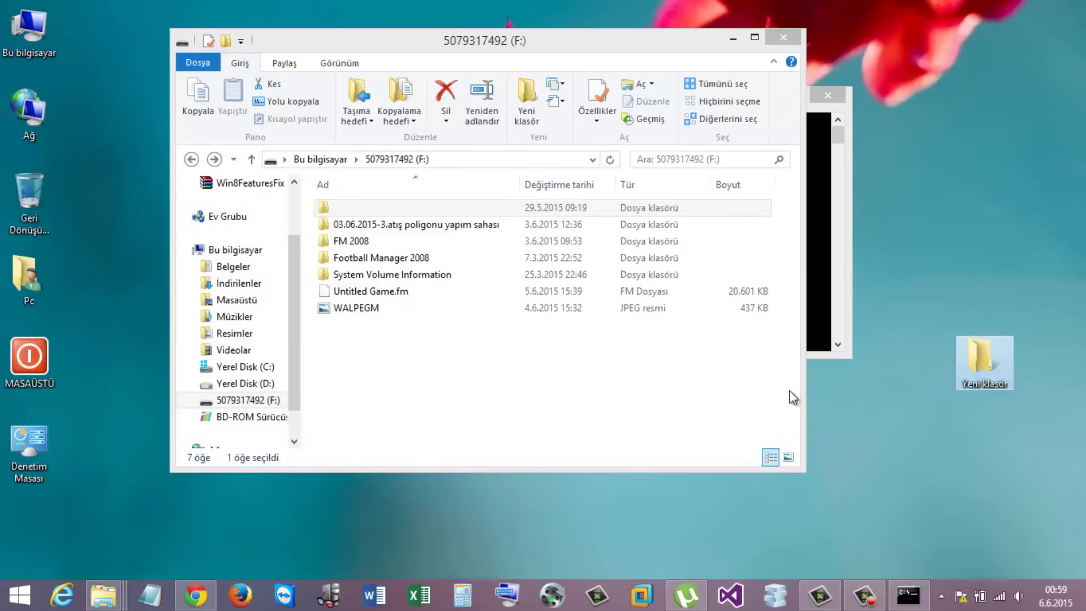
Step: Reopen Bu bilgisayar, view the format options (Biçimlendir) for the F: drive, and close them without formatting
left_click(785, 39)
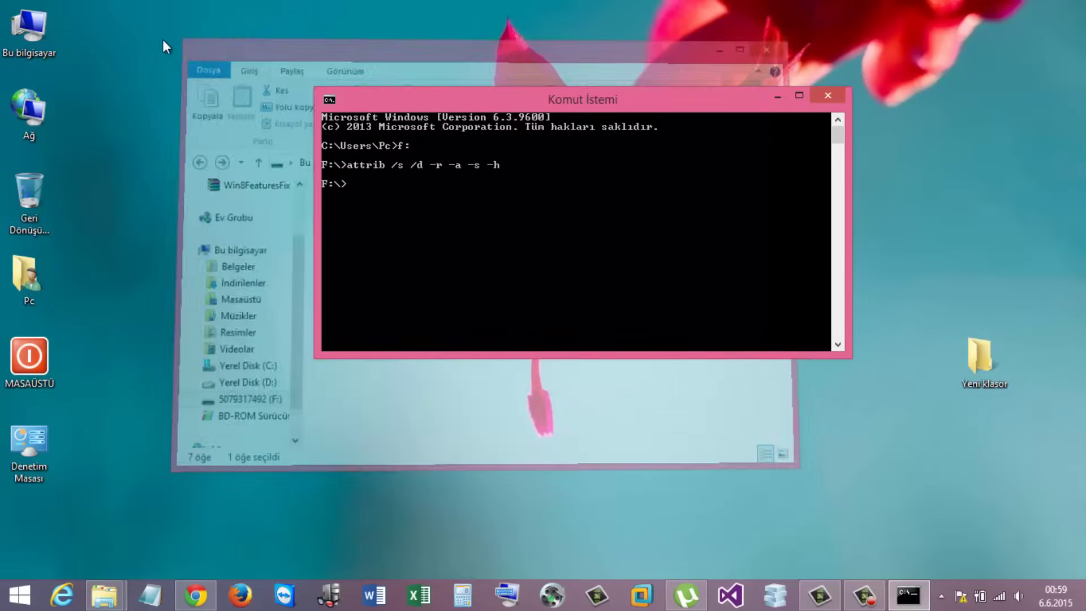
double_click(39, 17)
scroll(431, 297, "down", 1)
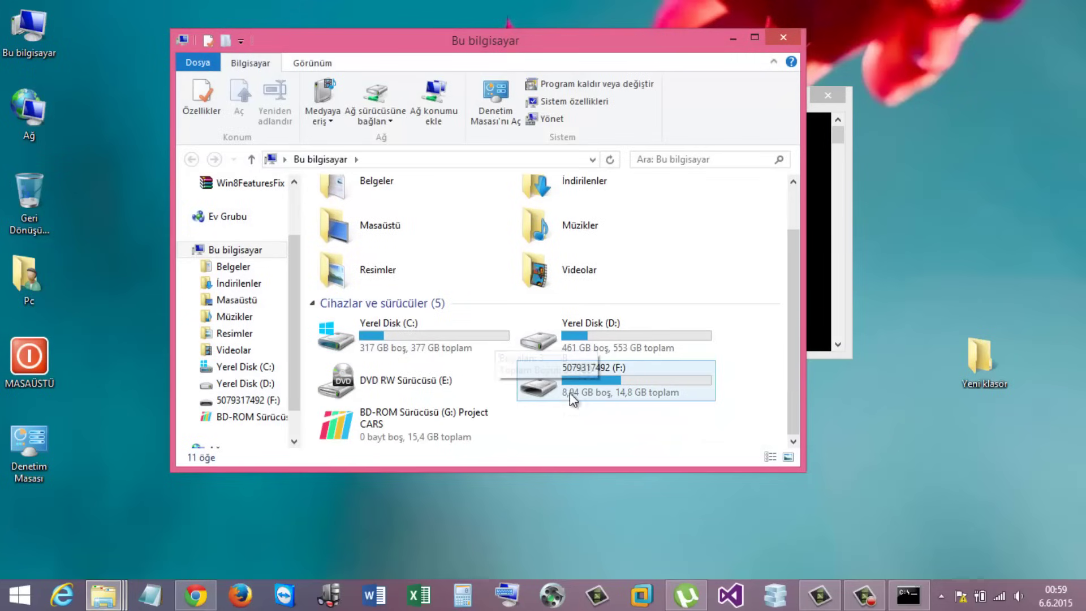
left_click(597, 383)
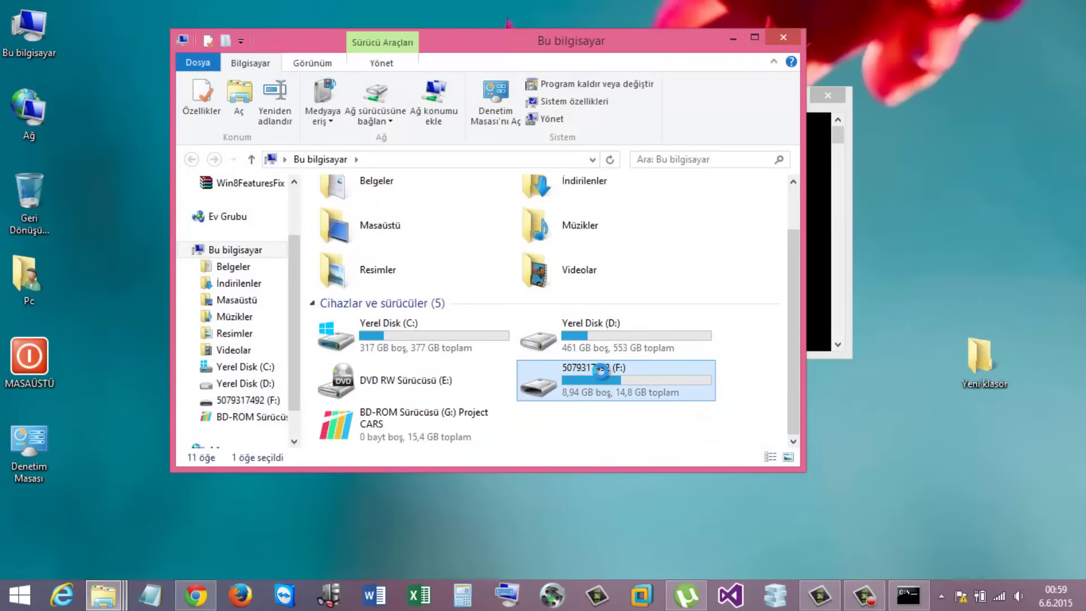
right_click(596, 382)
left_click(654, 446)
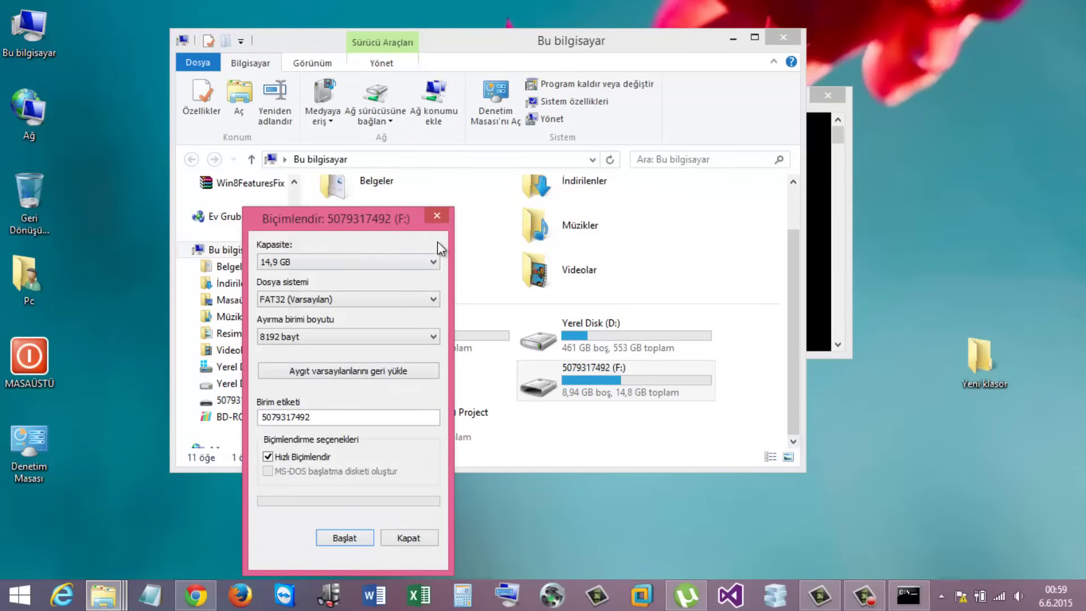
left_click(437, 216)
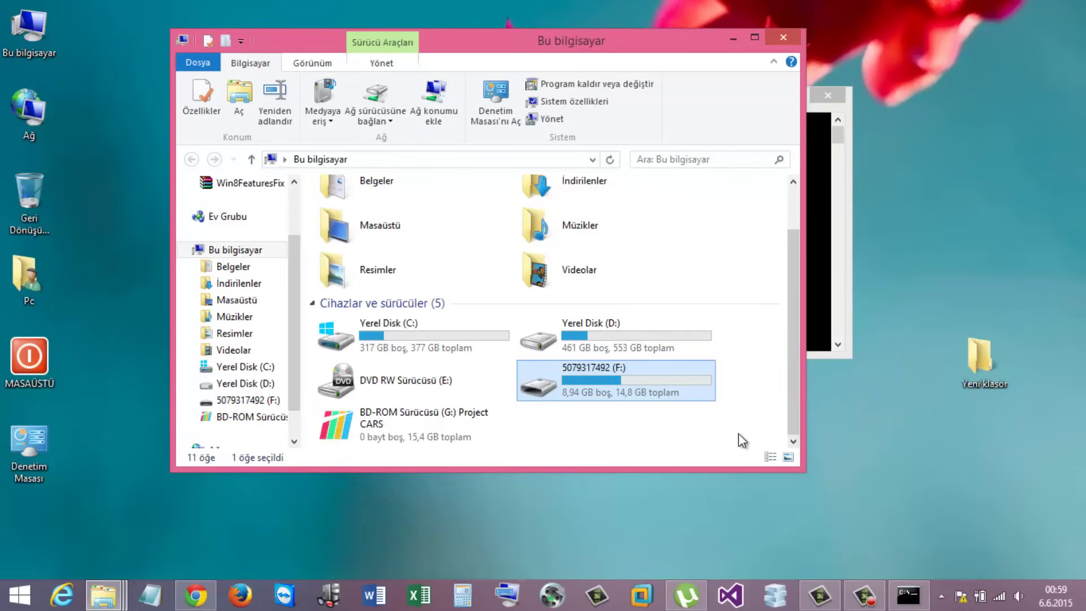